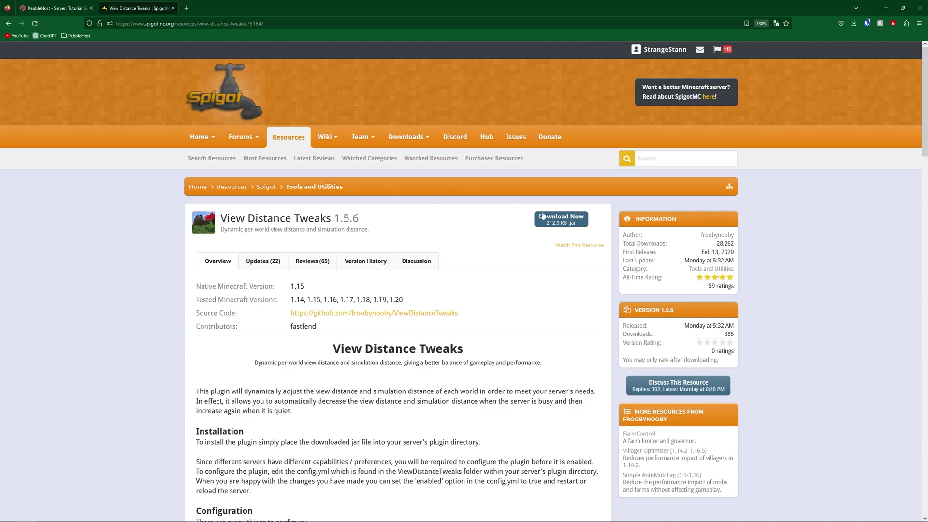
# Switch from the downloaded View Distance Tweaks 1.5.6 jar to the PebbleHost Tutorial Server panel
pyautogui.hotkey('alt', 'Tab')
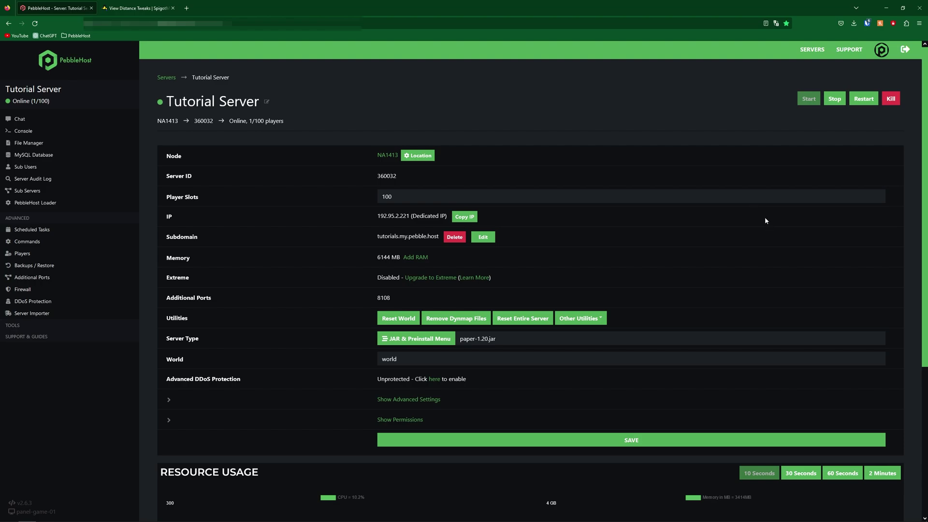
# Browse the Spigot and CraftBukkit builds, then save Paper 1.20.1 as the server type
pyautogui.scroll(-2, 483, 135)
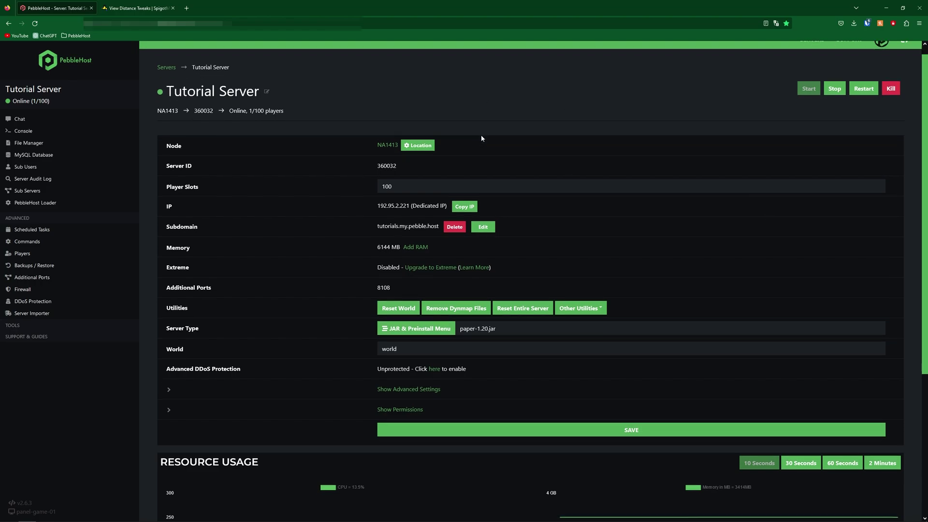
pyautogui.click(415, 293)
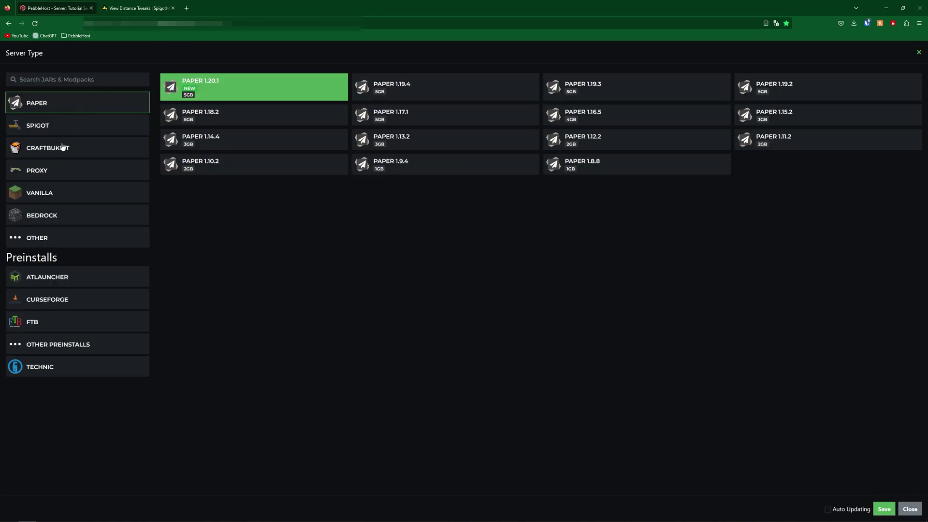
pyautogui.click(74, 124)
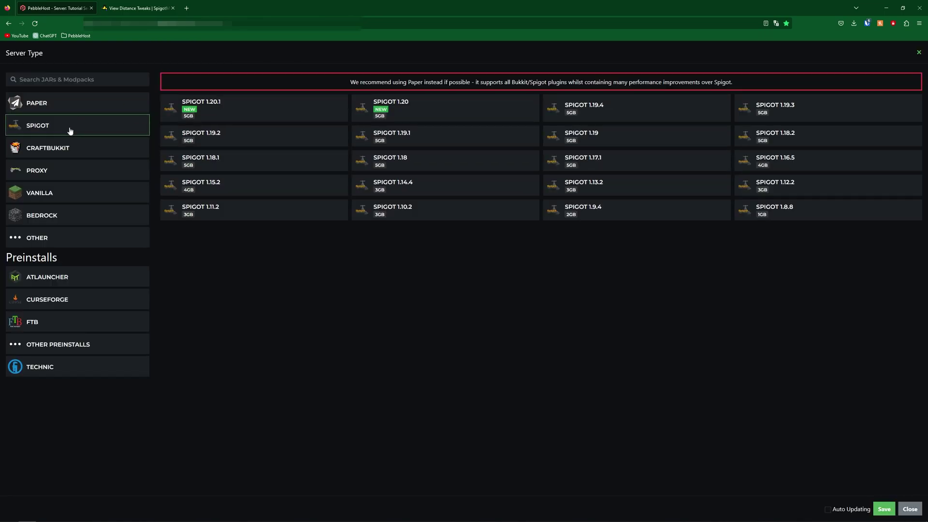
pyautogui.click(65, 151)
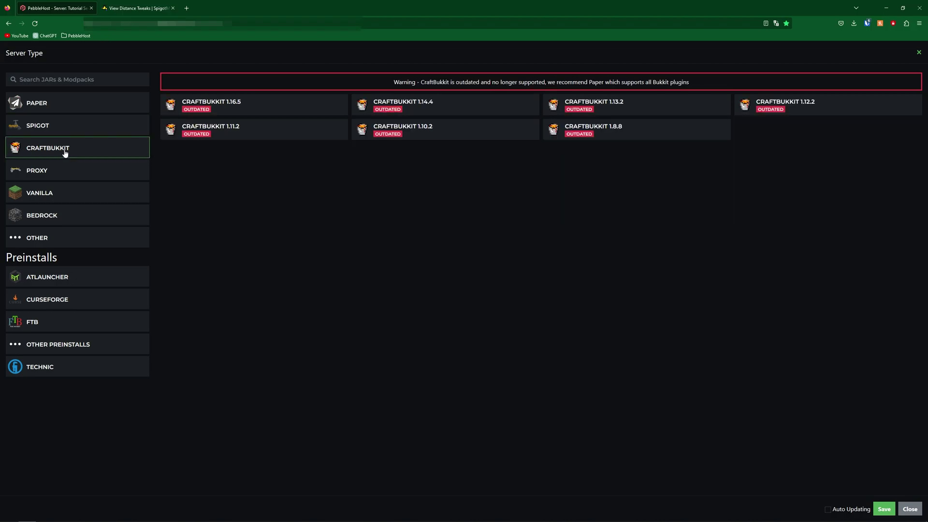
pyautogui.click(74, 107)
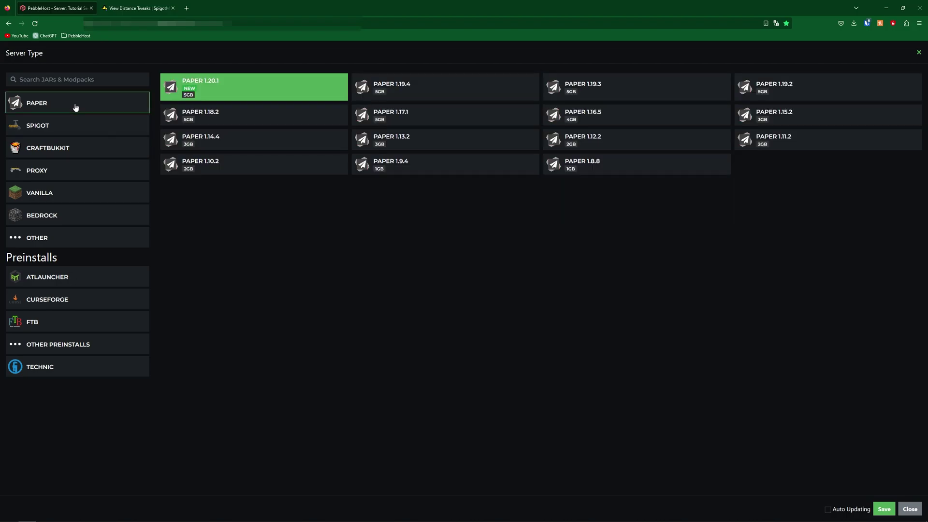
pyautogui.click(201, 94)
pyautogui.click(885, 510)
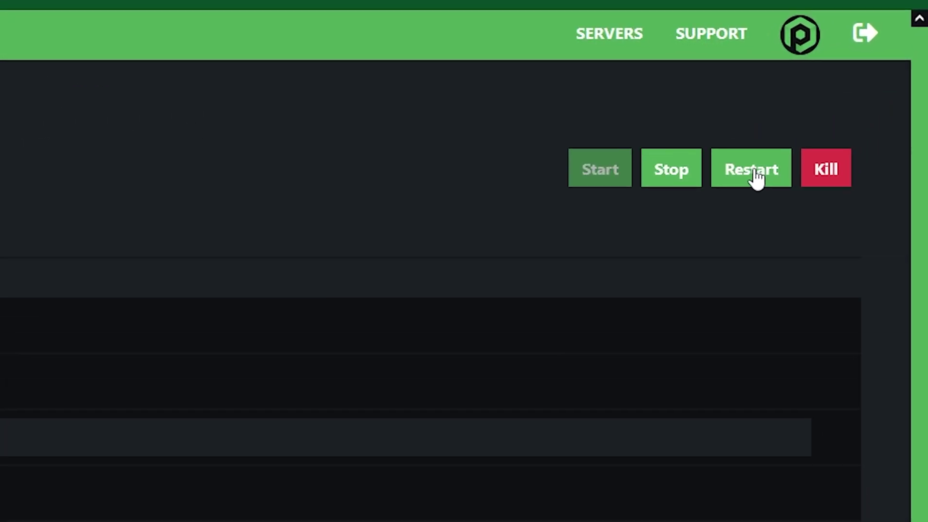
# Stop the Tutorial Server and open the plugins folder in the File Manager
pyautogui.click(671, 175)
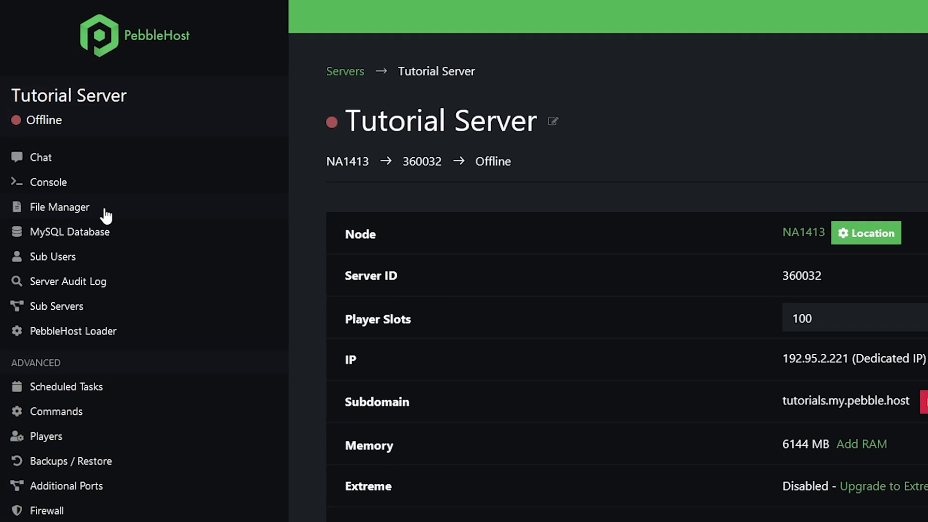
pyautogui.click(105, 211)
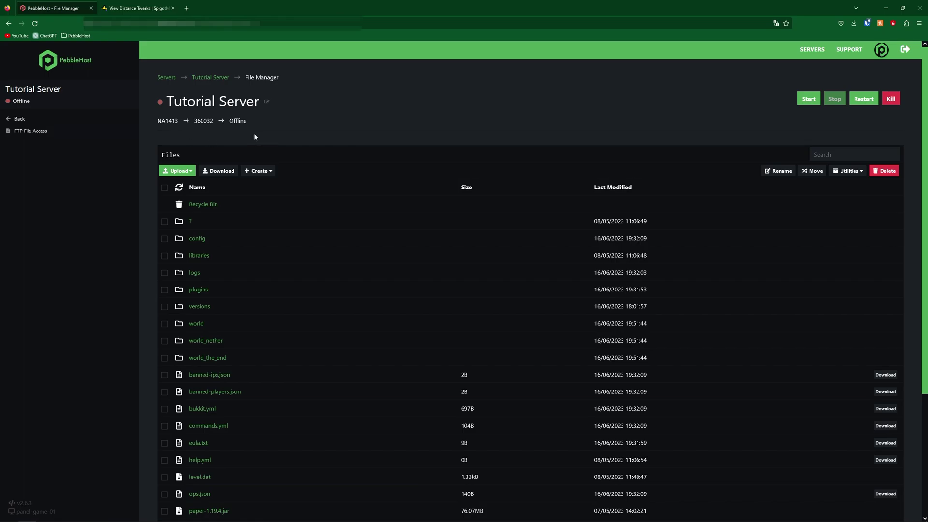
pyautogui.scroll(-3, 263, 131)
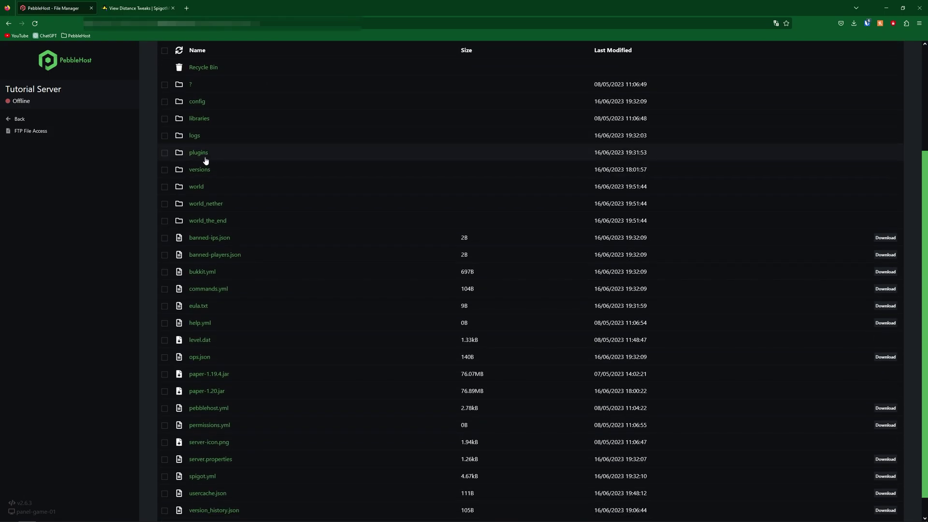
pyautogui.click(204, 155)
# Upload ViewDistanceTweaks-1.5.6.jar into plugins and start the server so the plugin loads
pyautogui.click(173, 172)
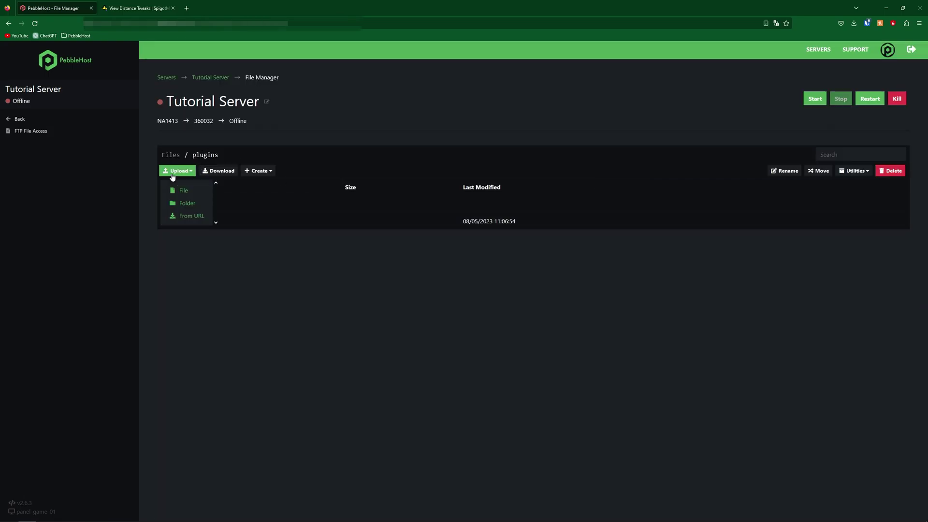
pyautogui.click(173, 191)
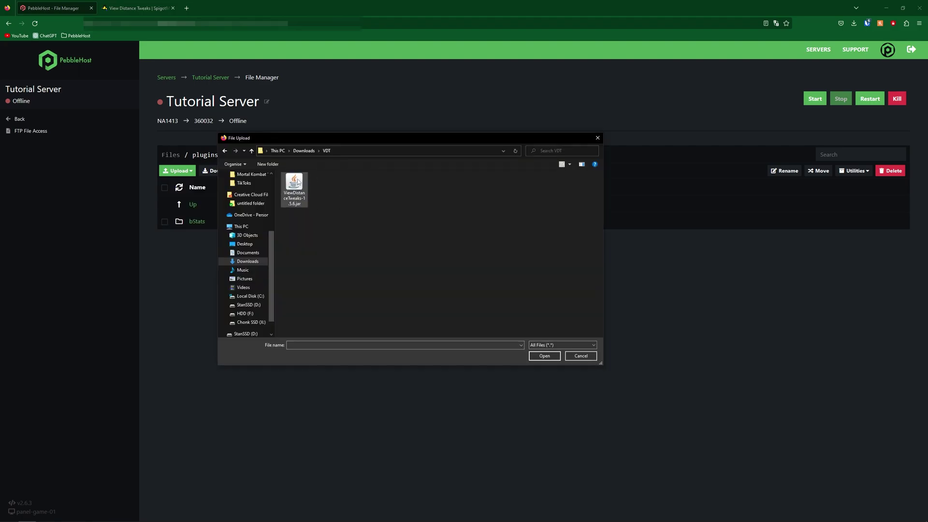
pyautogui.doubleClick(301, 196)
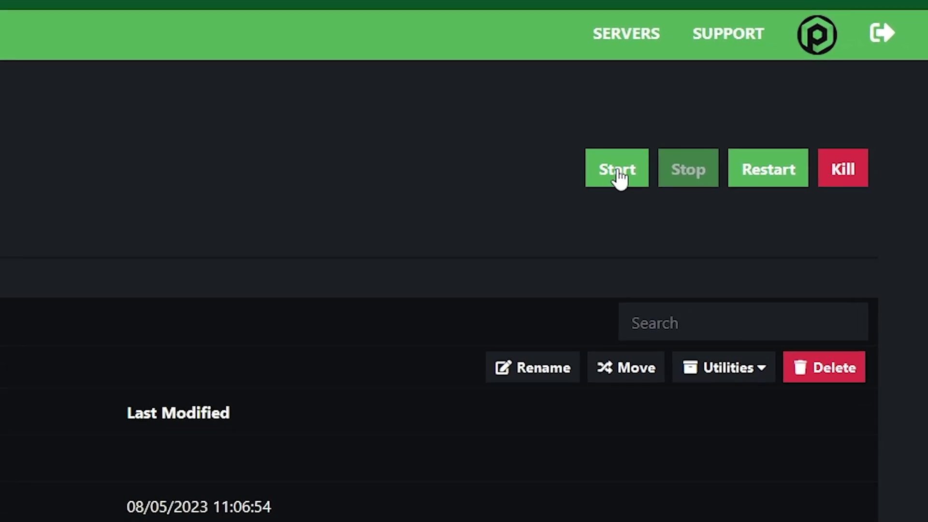
pyautogui.click(815, 99)
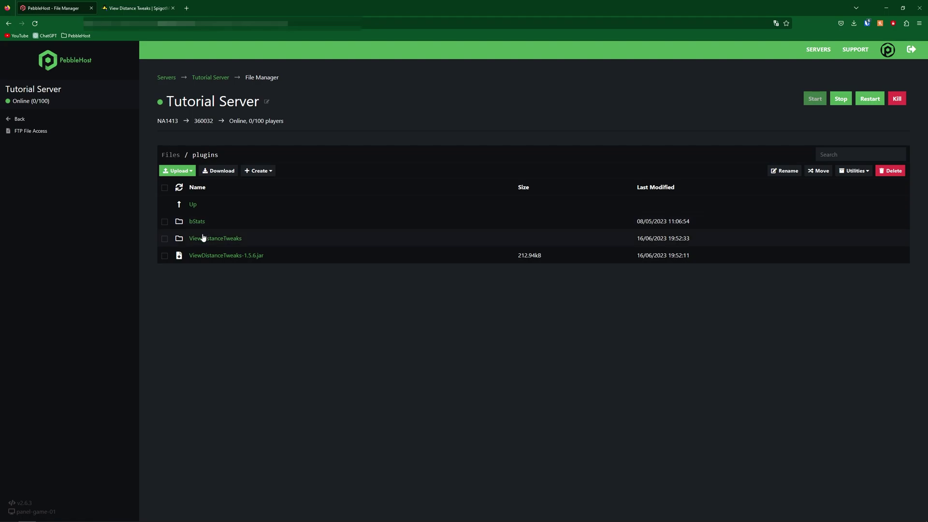
# Open config.yml from the ViewDistanceTweaks folder and scroll through its settings
pyautogui.click(230, 242)
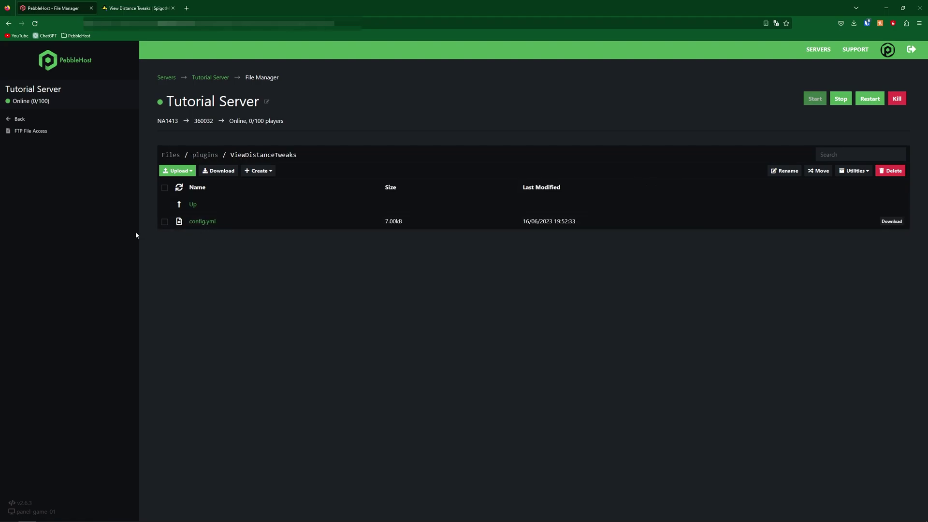
pyautogui.click(197, 223)
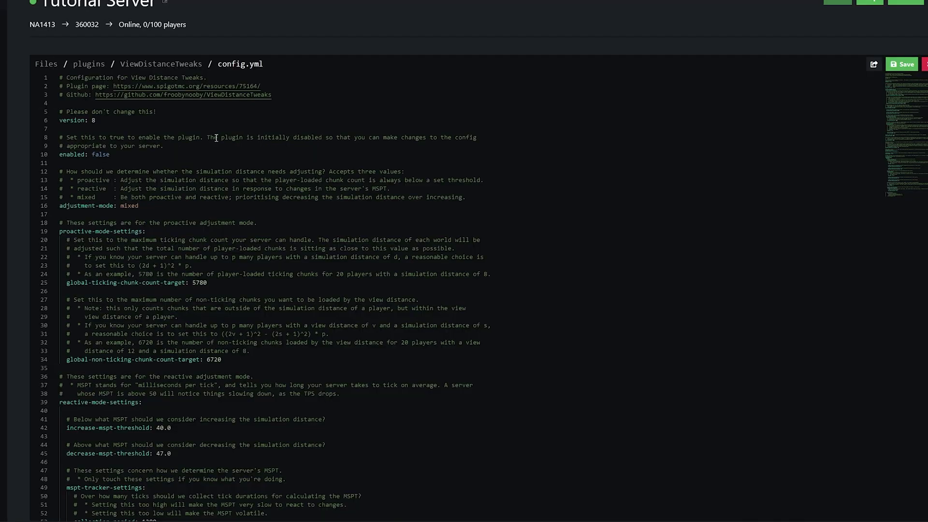
pyautogui.scroll(-5, 338, 136)
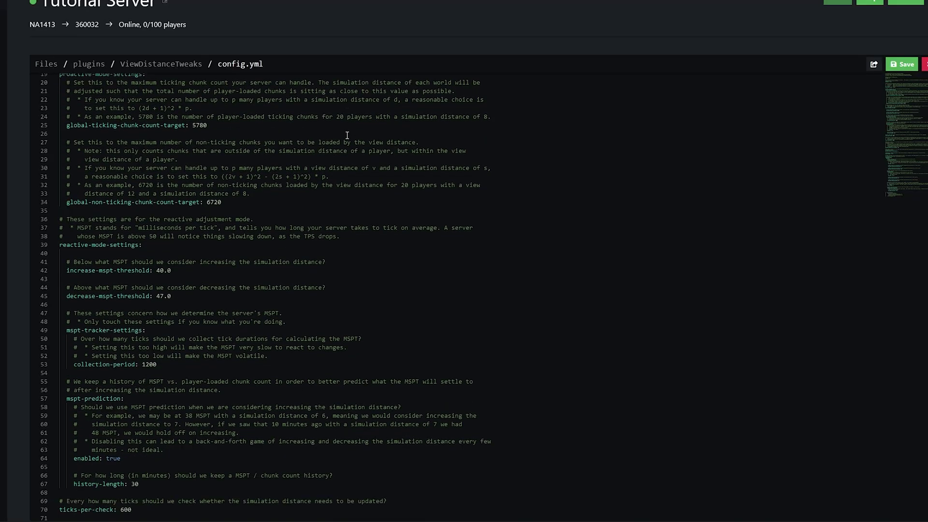
pyautogui.scroll(5, 557, 319)
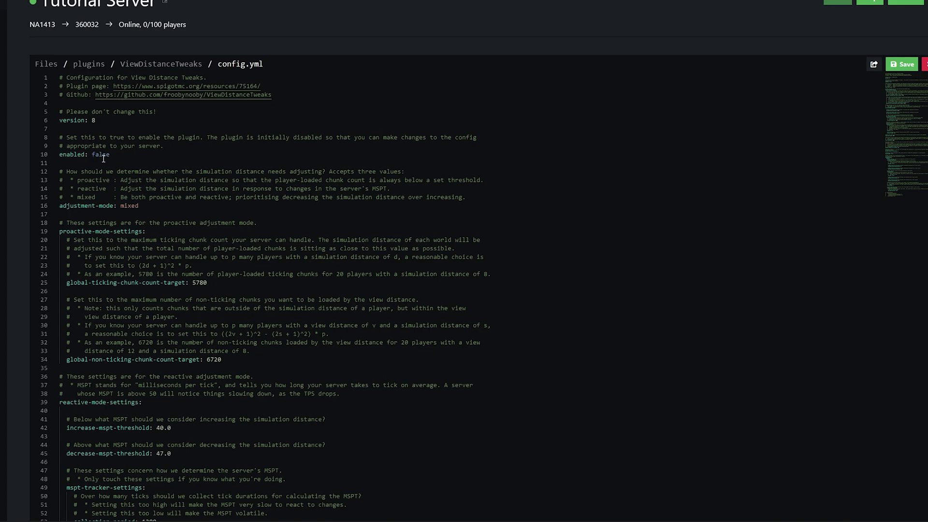
pyautogui.scroll(-3, 365, 210)
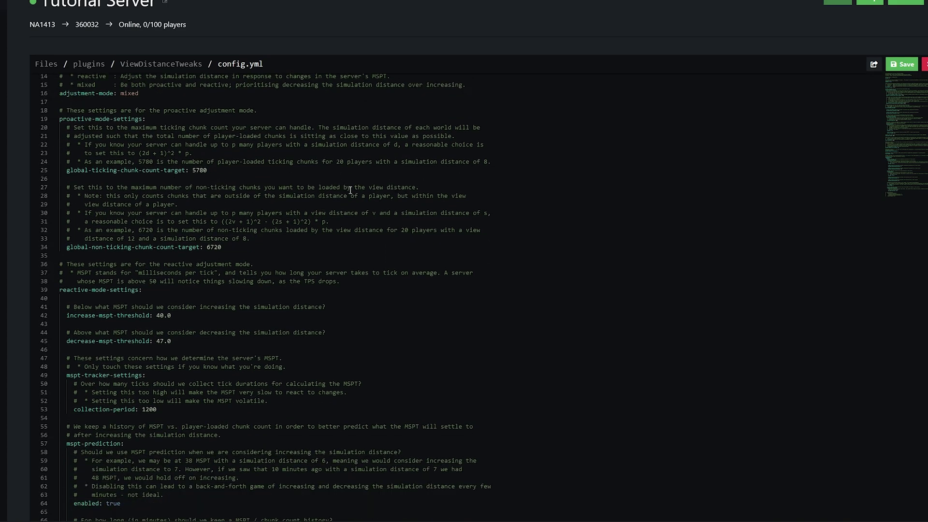
pyautogui.scroll(-1, 416, 175)
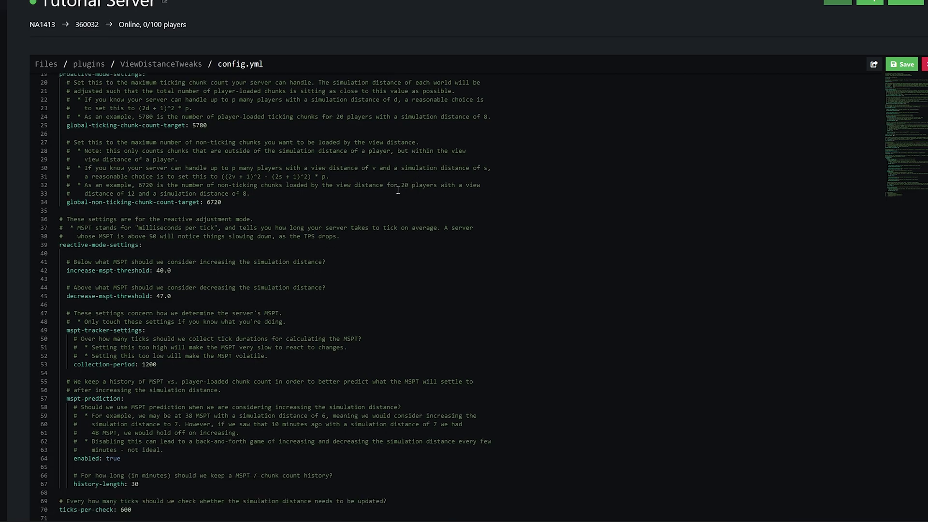
pyautogui.scroll(-12, 398, 190)
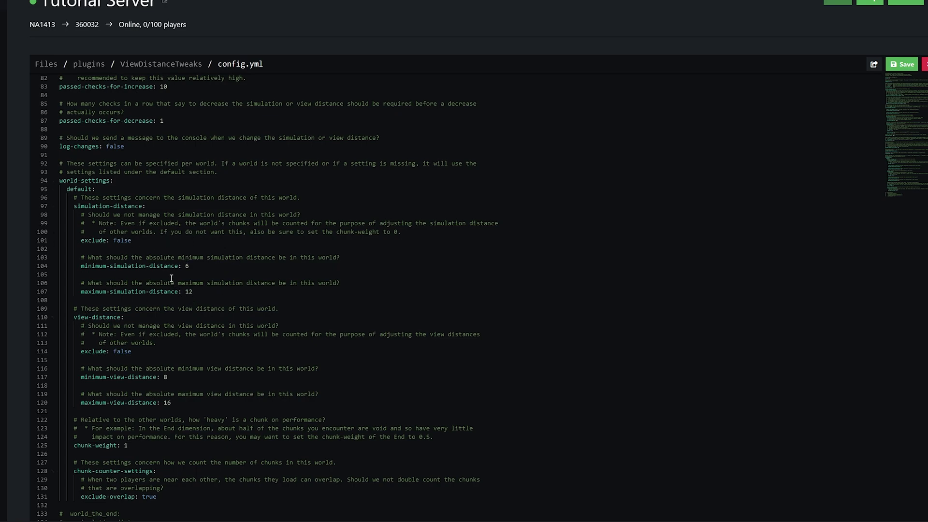
# Change maximum-view-distance from 16 to 25 and enabled to true, then save config.yml
pyautogui.doubleClick(165, 402)
pyautogui.write('25')
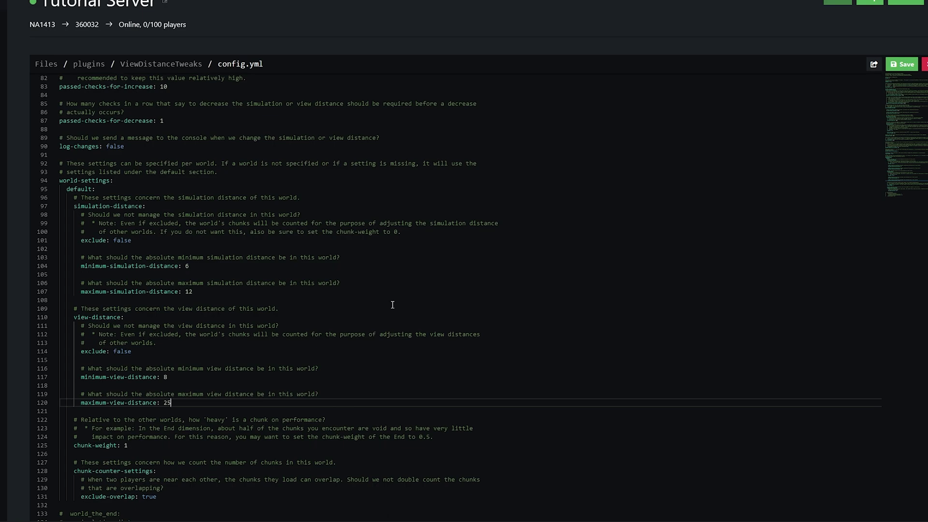
pyautogui.scroll(20, 73, 169)
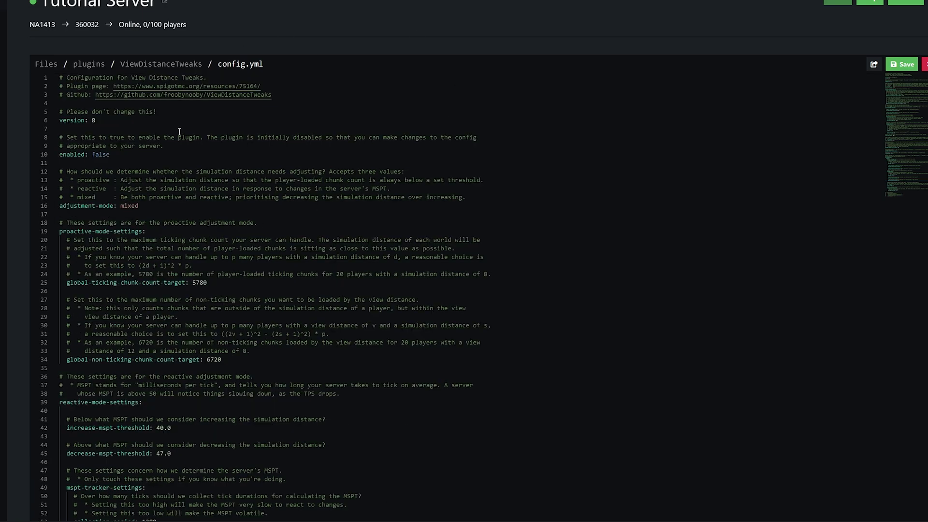
pyautogui.doubleClick(106, 154)
pyautogui.write('tru')
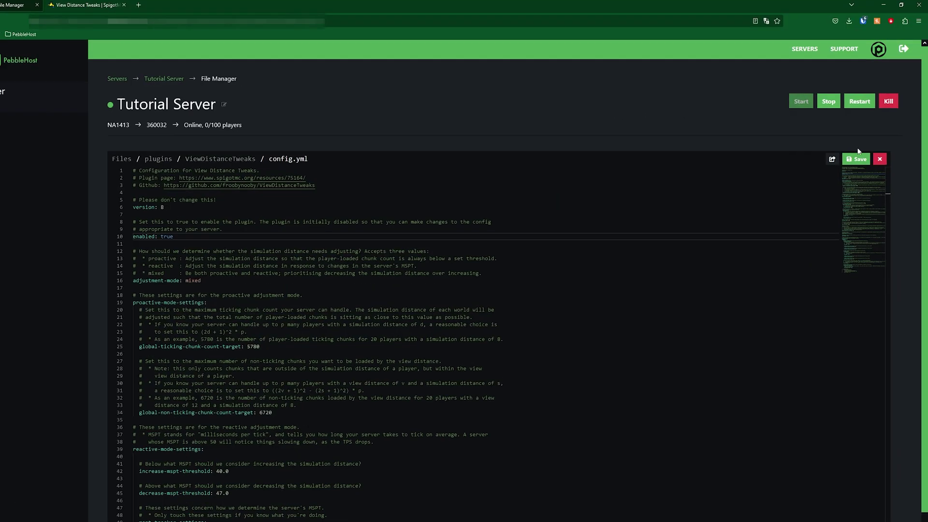
pyautogui.click(907, 64)
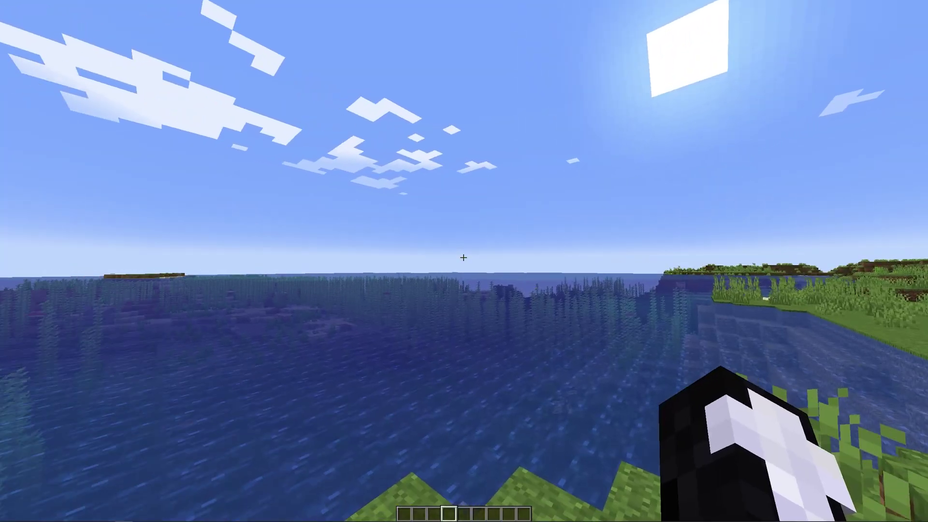
# Run /plugins to confirm ViewDistanceTweaks is the only loaded plugin, then close chat
pyautogui.write('/plugins')
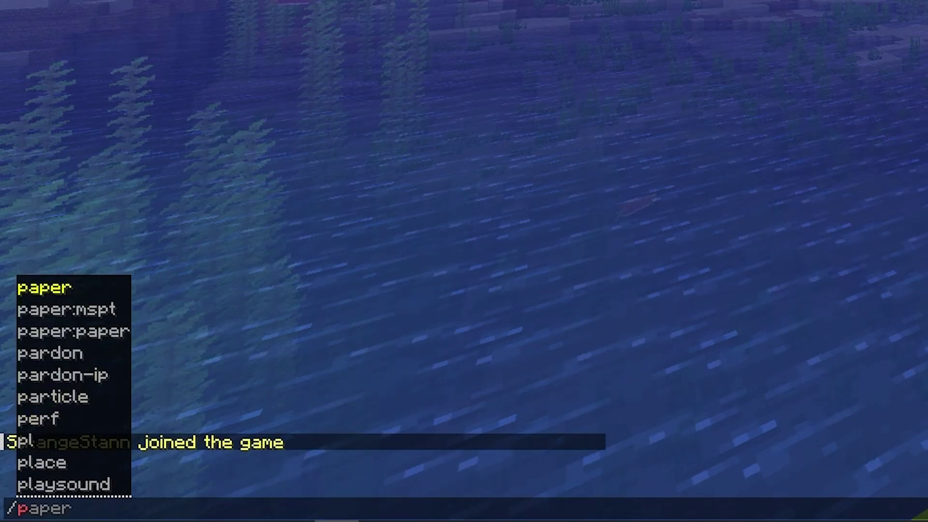
pyautogui.press('Return')
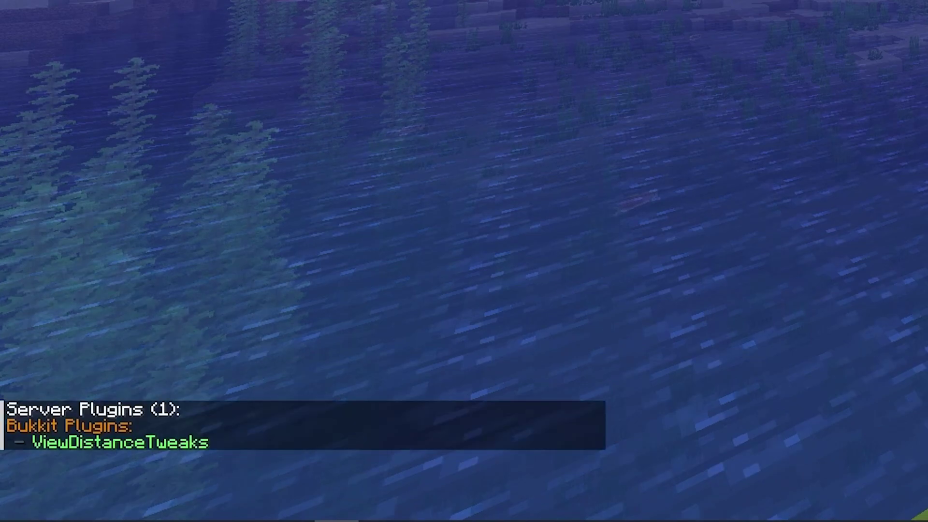
pyautogui.press('t')
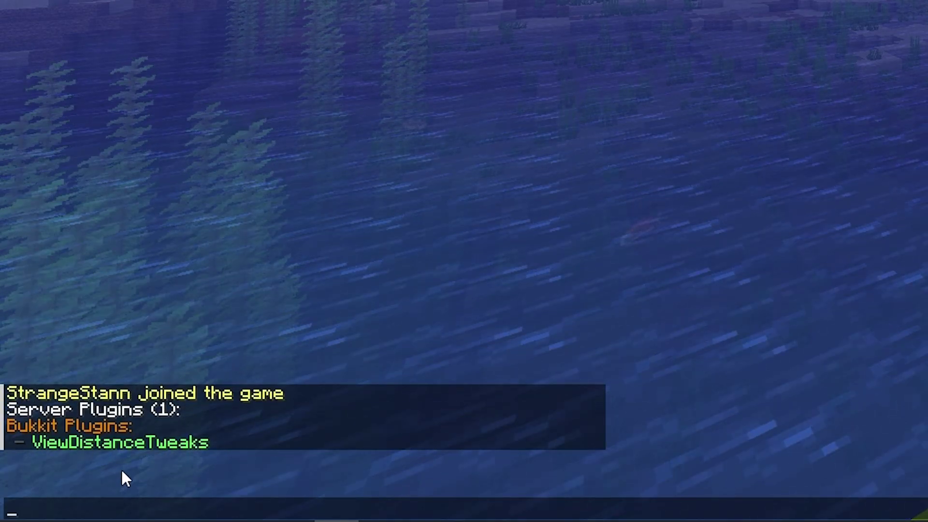
pyautogui.press('Escape')
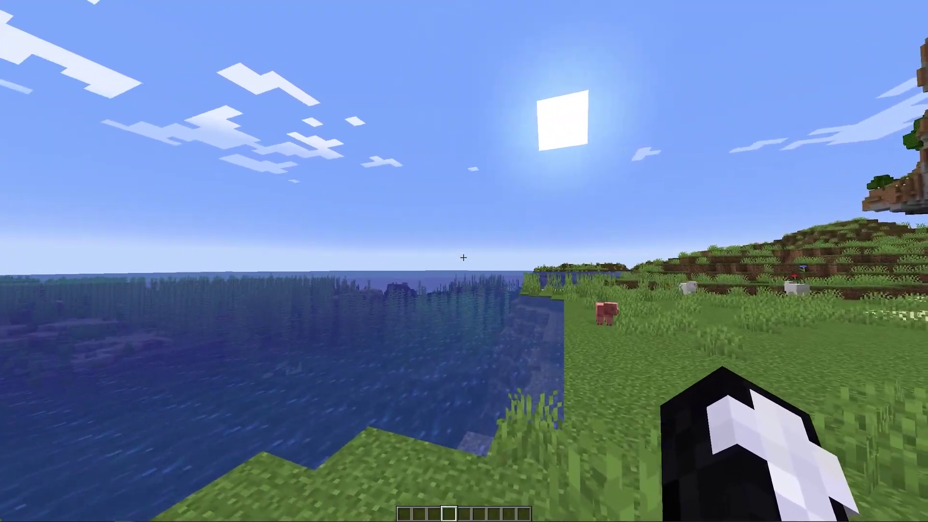
# Start a /vdt viewdistance command in chat using the subcommand suggestions
pyautogui.press('/')
pyautogui.write('vdt')
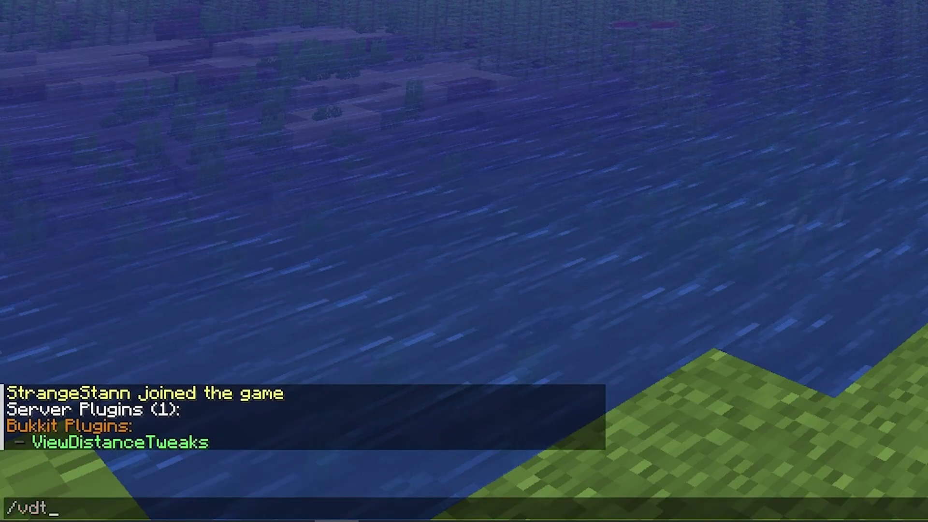
pyautogui.press('BackSpace')
pyautogui.press('BackSpace')
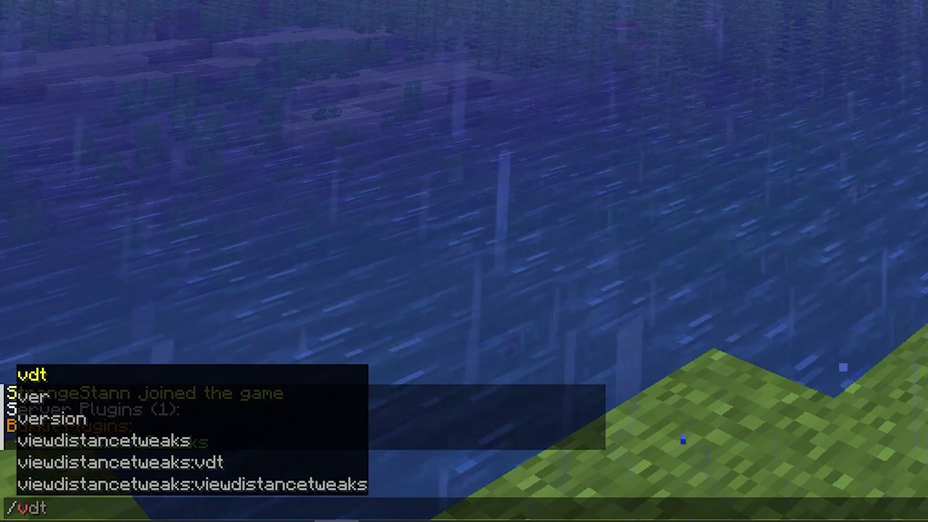
pyautogui.write('iew')
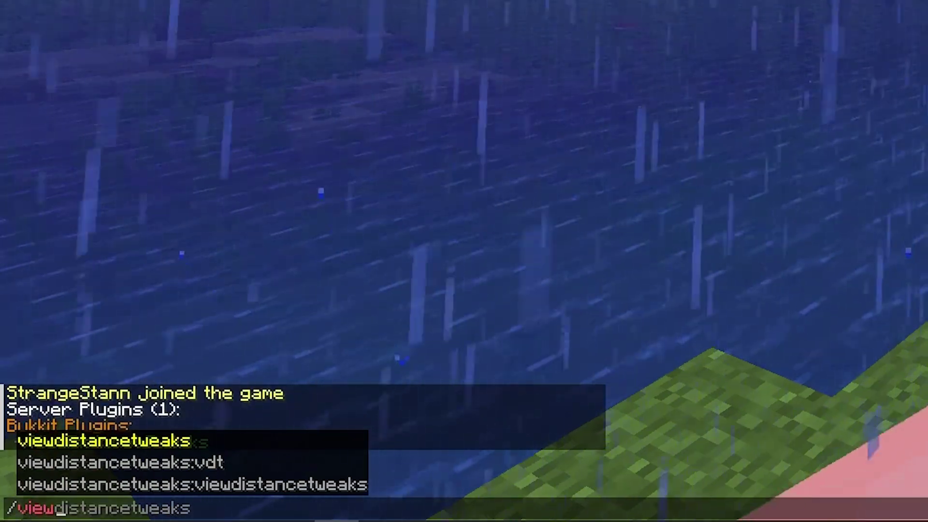
pyautogui.press('BackSpace')
pyautogui.press('BackSpace')
pyautogui.press('BackSpace')
pyautogui.write('dt')
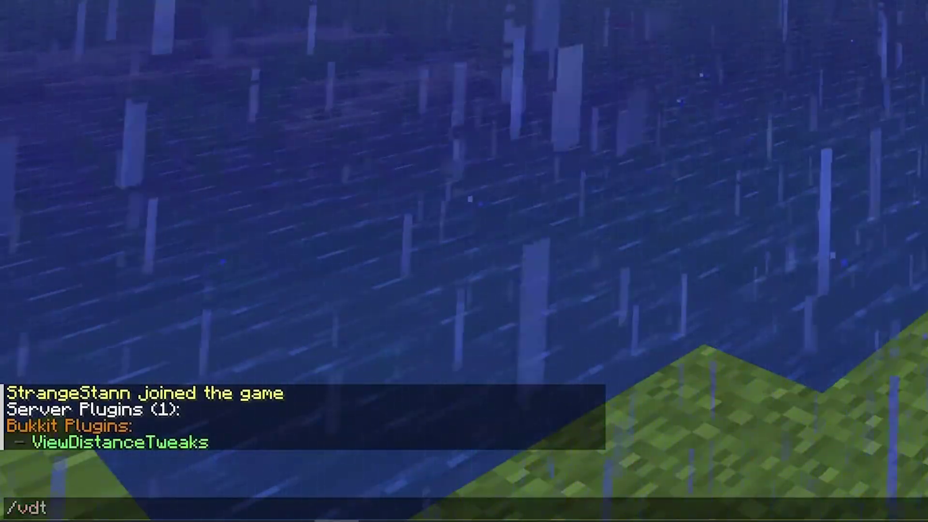
pyautogui.press('Down')
pyautogui.press('Down')
pyautogui.press('Down')
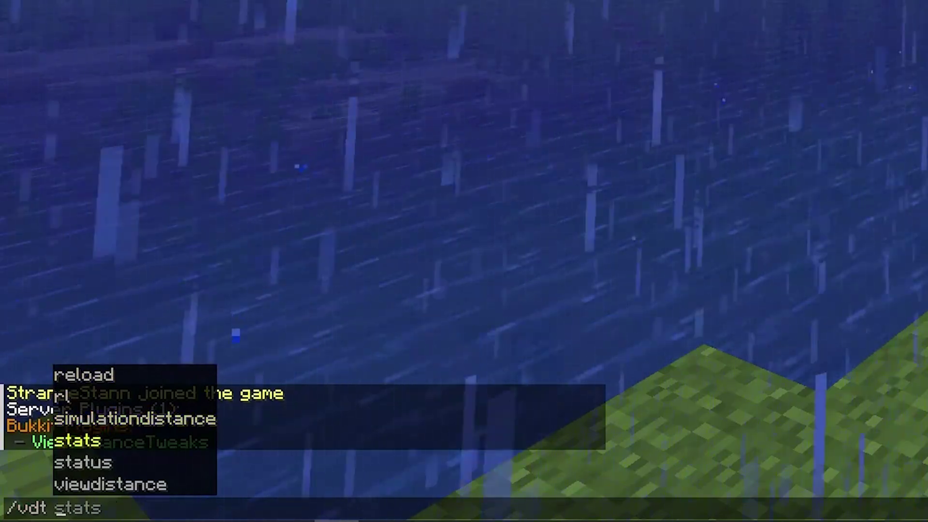
pyautogui.press('Down')
pyautogui.press('Down')
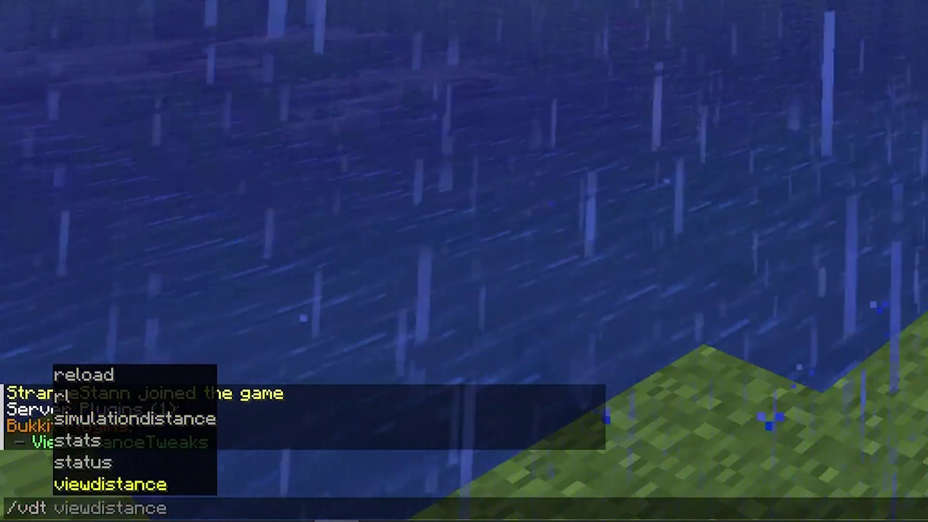
pyautogui.press('Tab')
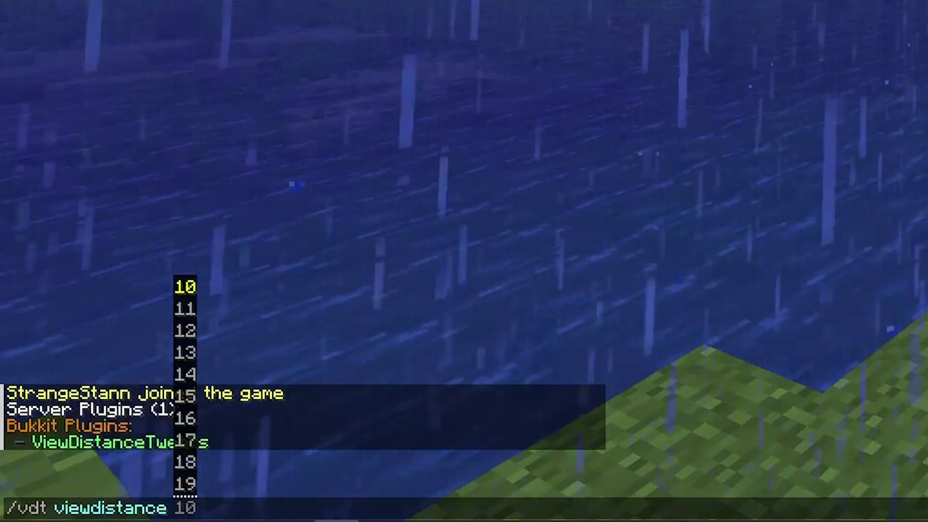
# Finish the command as viewdistance 25 --duration 1 and run it for all worlds
pyautogui.press('Down')
pyautogui.press('Down')
pyautogui.press('Down')
pyautogui.press('Down')
pyautogui.press('Down')
pyautogui.press('Down')
pyautogui.press('Down')
pyautogui.press('Down')
pyautogui.press('Down')
pyautogui.press('Down')
pyautogui.press('Down')
pyautogui.press('Down')
pyautogui.press('Down')
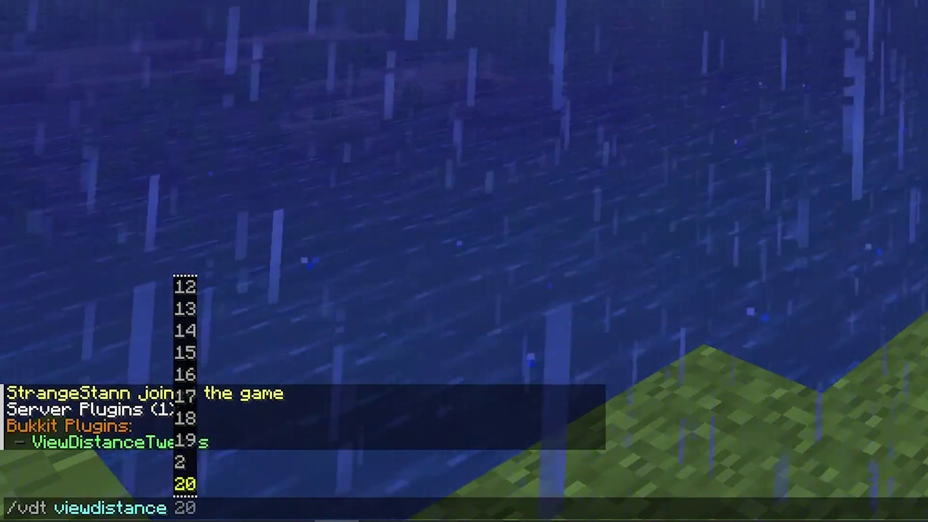
pyautogui.press('Down')
pyautogui.press('Down')
pyautogui.press('Down')
pyautogui.press('Down')
pyautogui.press('Up')
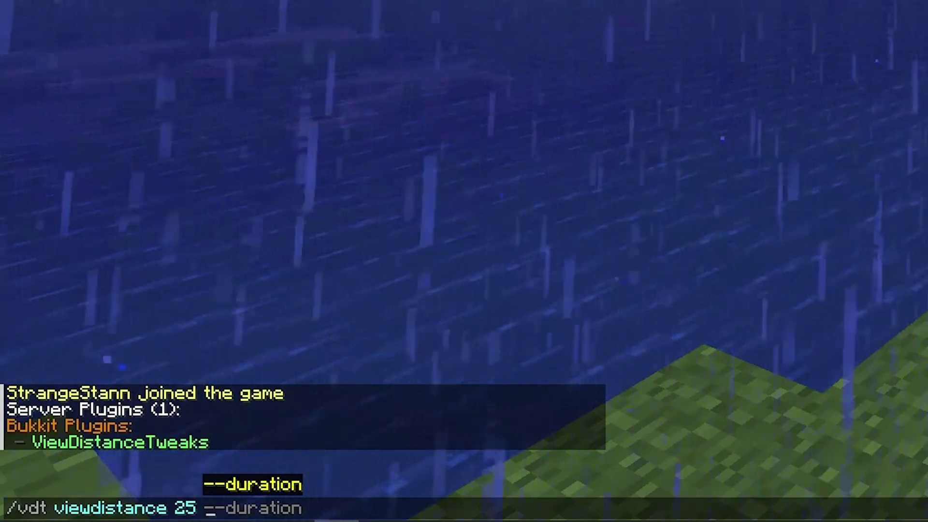
pyautogui.press('Tab')
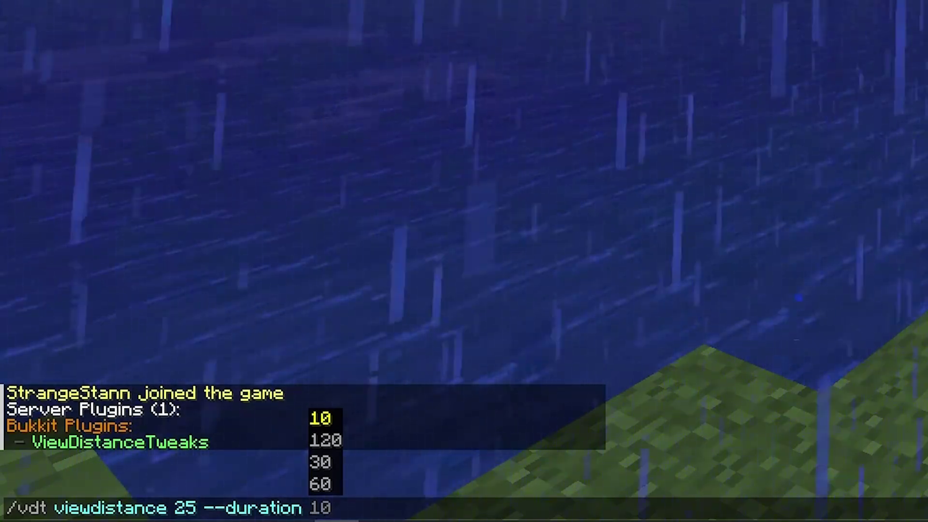
pyautogui.write('1')
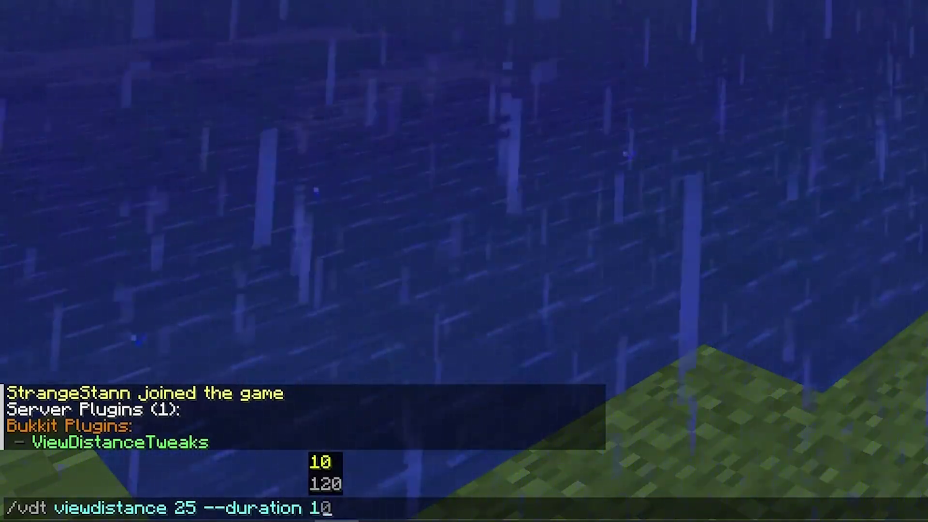
pyautogui.press('Return')
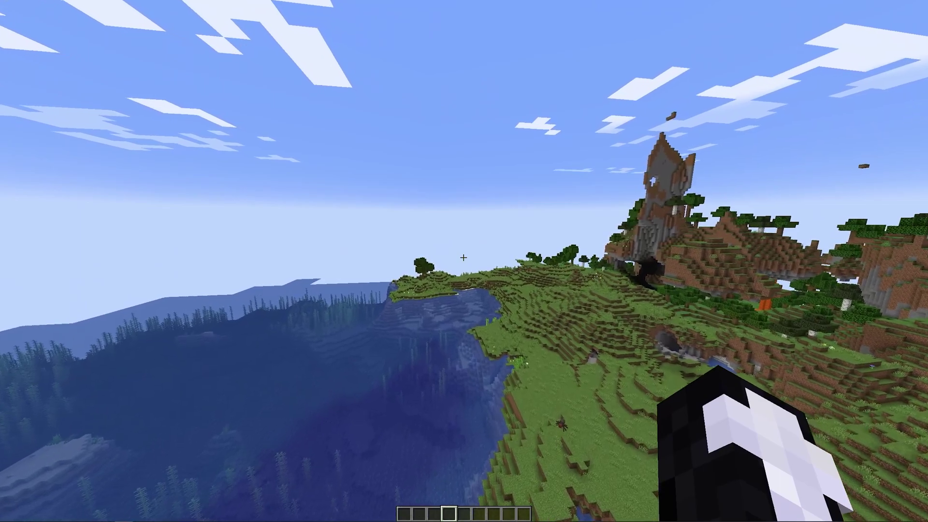
pyautogui.press('c')
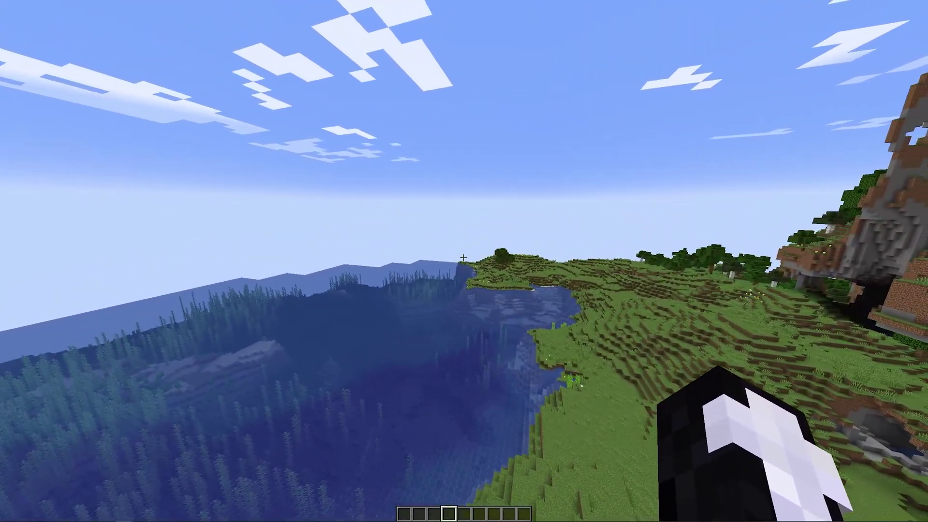
pyautogui.press('c')
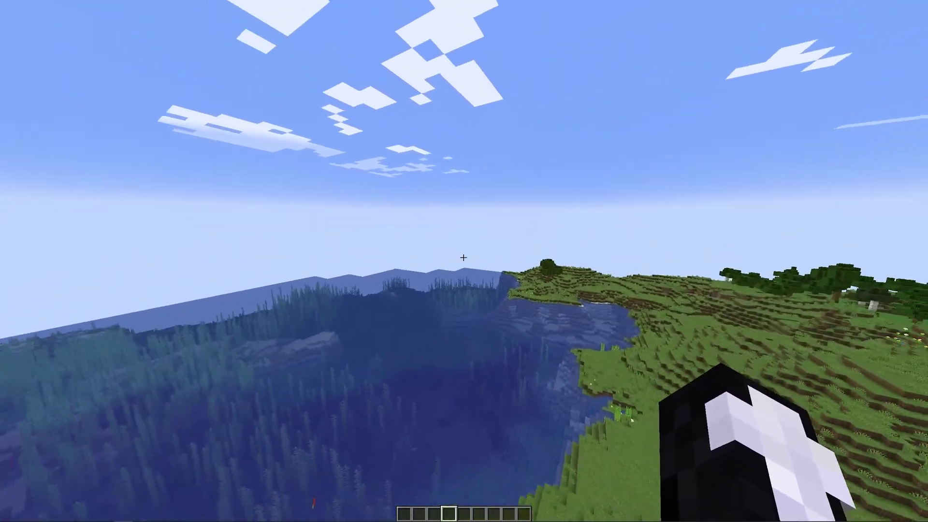
pyautogui.press('w')
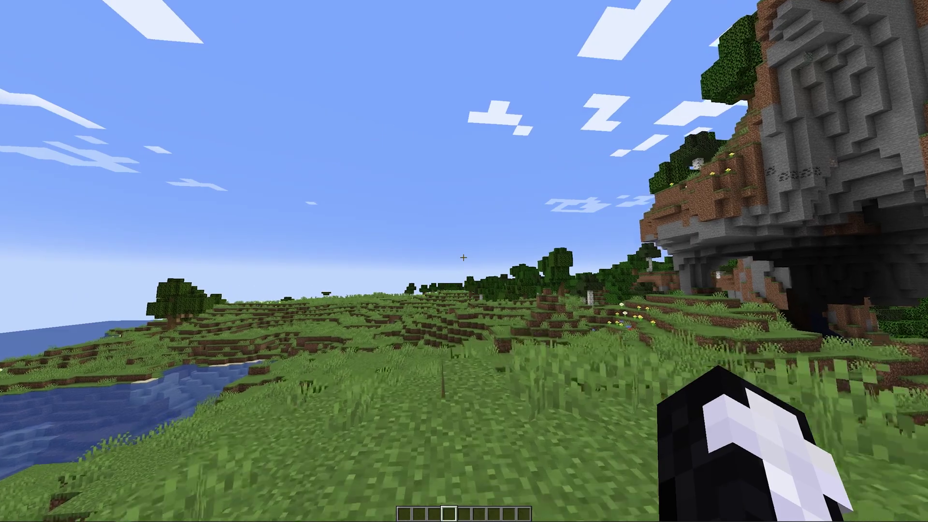
pyautogui.press('/')
# Run /vdt stats, showing view distance 10 and 441 chunks, then close and reopen chat
pyautogui.write('vdt s')
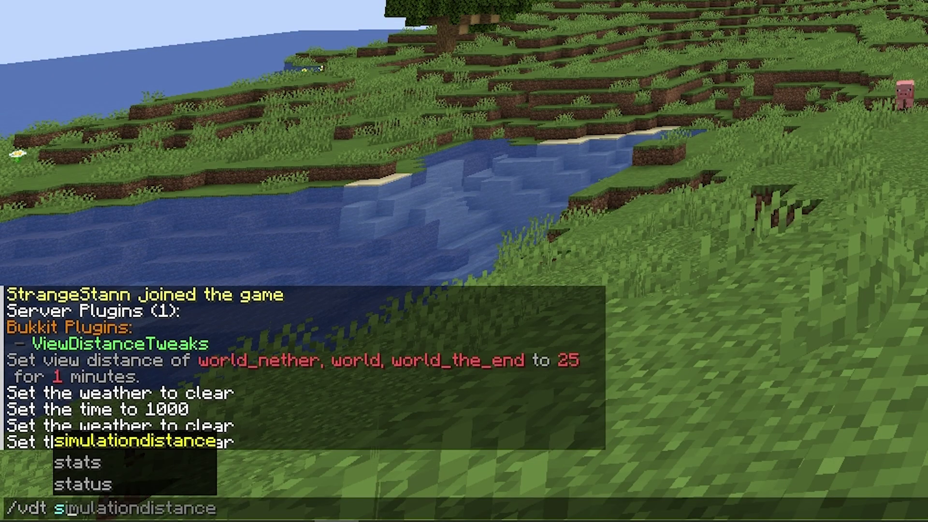
pyautogui.press('Tab')
pyautogui.press('Tab')
pyautogui.press('Return')
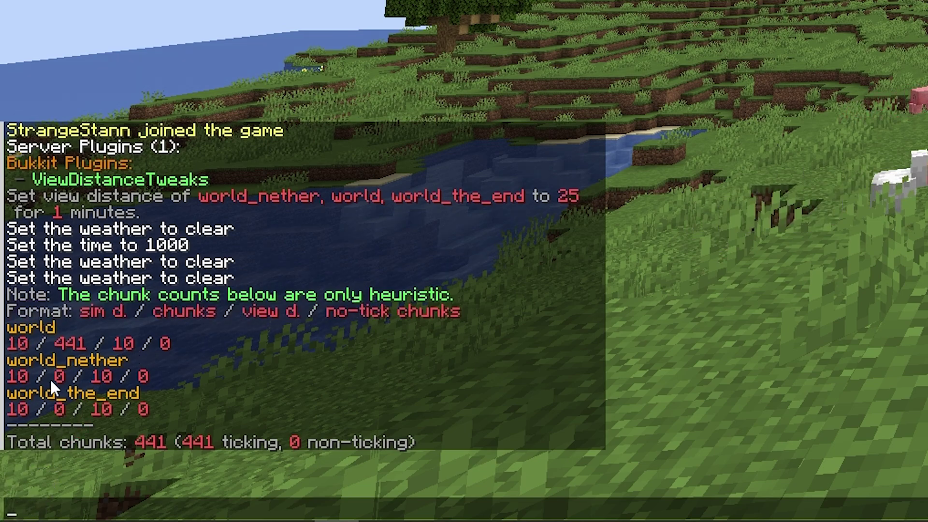
pyautogui.press('Escape')
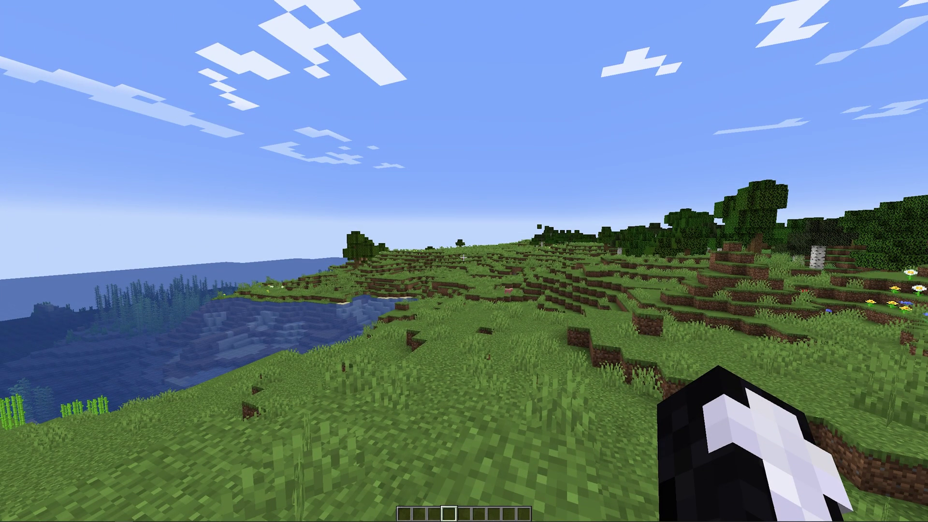
pyautogui.press('/')
# Set world_nether's view distance to 25 with /vdt viewdistance 25 world_nether
pyautogui.write('vdt')
pyautogui.press('Up')
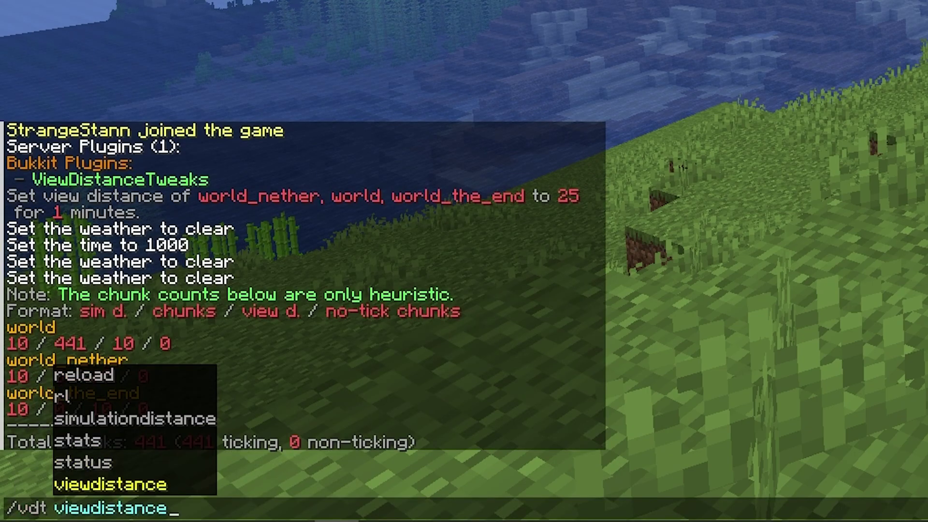
pyautogui.press('Down')
pyautogui.press('Down')
pyautogui.press('Down')
pyautogui.press('Down')
pyautogui.press('Down')
pyautogui.press('Down')
pyautogui.press('Down')
pyautogui.press('Down')
pyautogui.press('Down')
pyautogui.press('Down')
pyautogui.press('Down')
pyautogui.press('Down')
pyautogui.press('Down')
pyautogui.press('Down')
pyautogui.press('Down')
pyautogui.press('Down')
pyautogui.press('Tab')
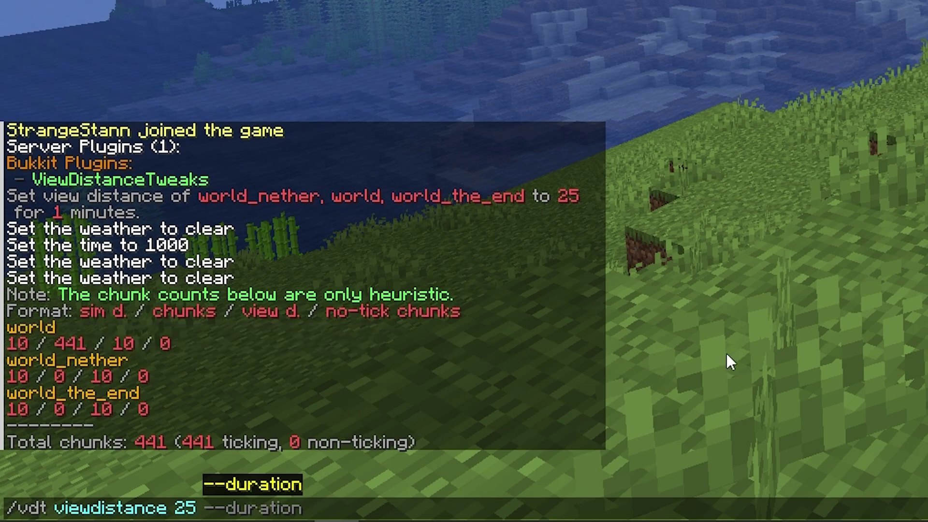
pyautogui.write('world')
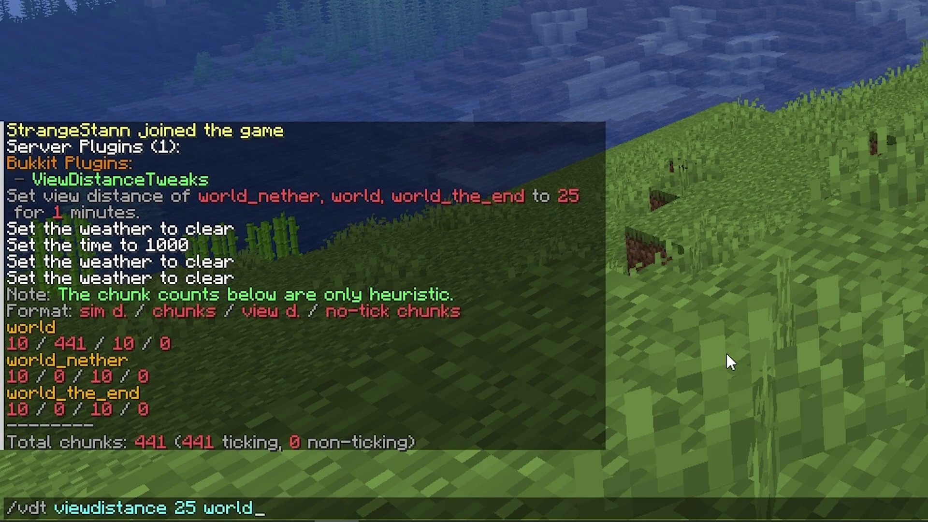
pyautogui.write('_nether')
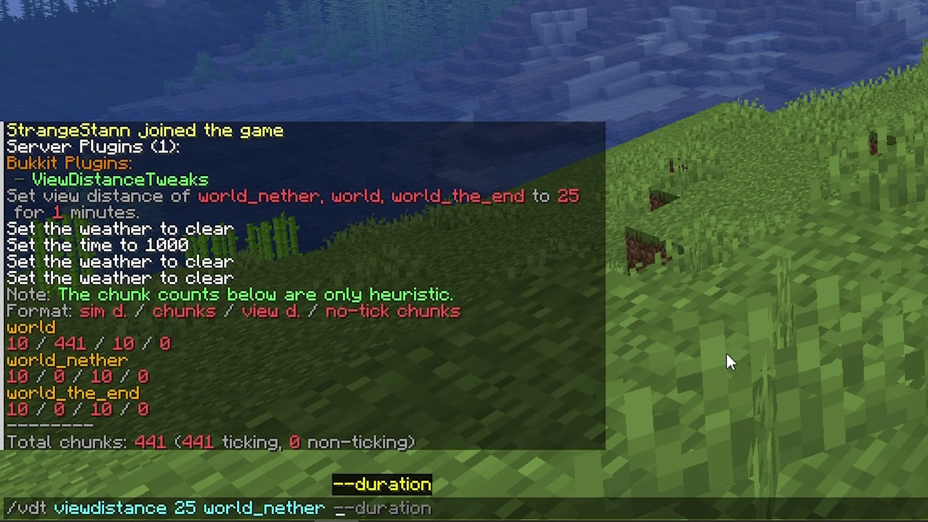
pyautogui.press('Return')
# Run /vdt stats again, now reporting 625 chunks loaded in total
pyautogui.press('t')
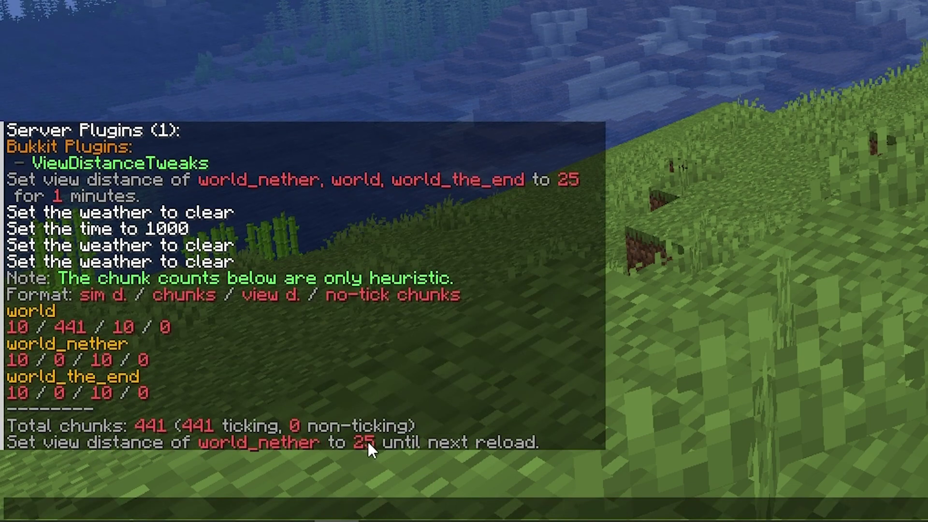
pyautogui.write('/vdt stats')
pyautogui.press('Return')
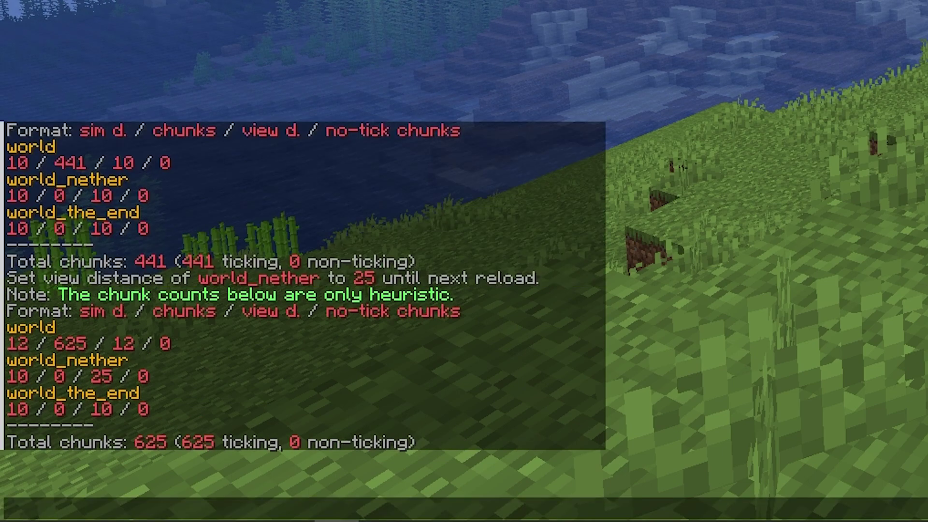